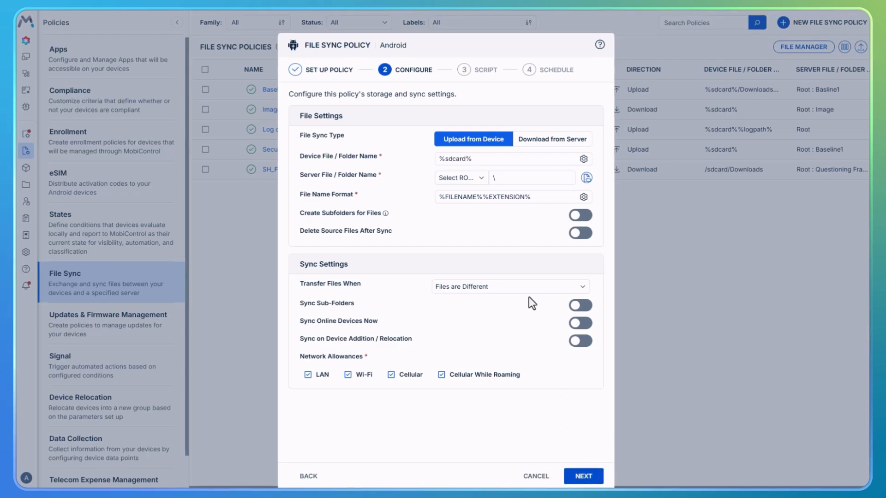
Try the Download from Server sync type, return to Upload from Device, and set the server folder's root to Kiosk and finally Root
click(531, 142)
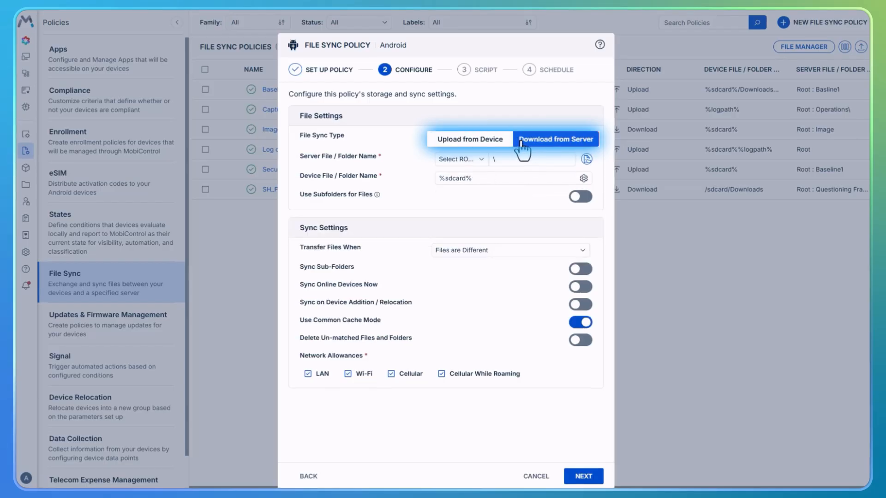
click(484, 143)
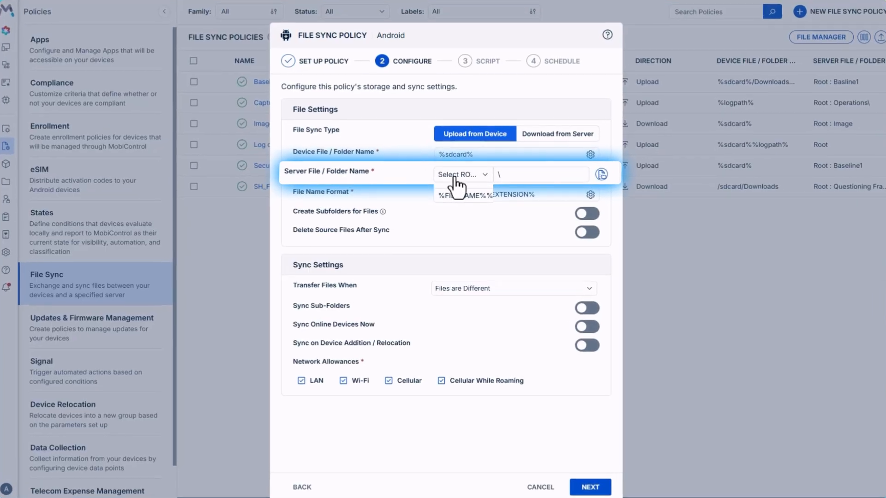
click(455, 182)
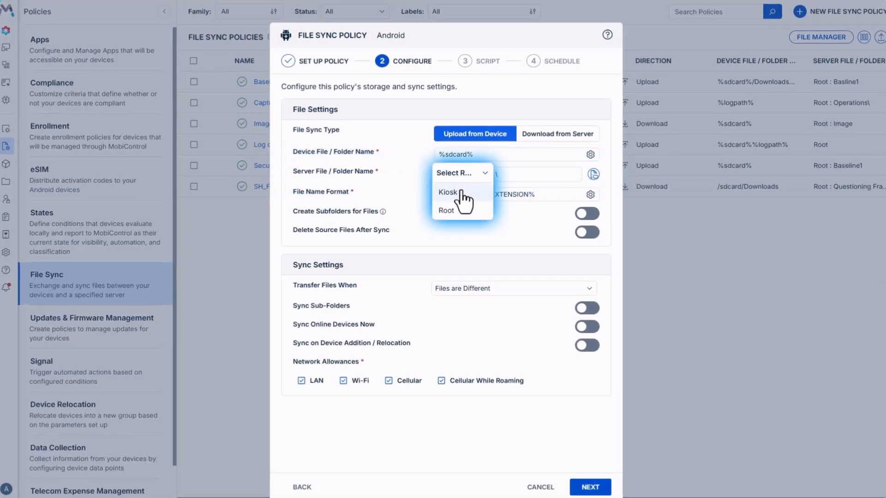
click(461, 192)
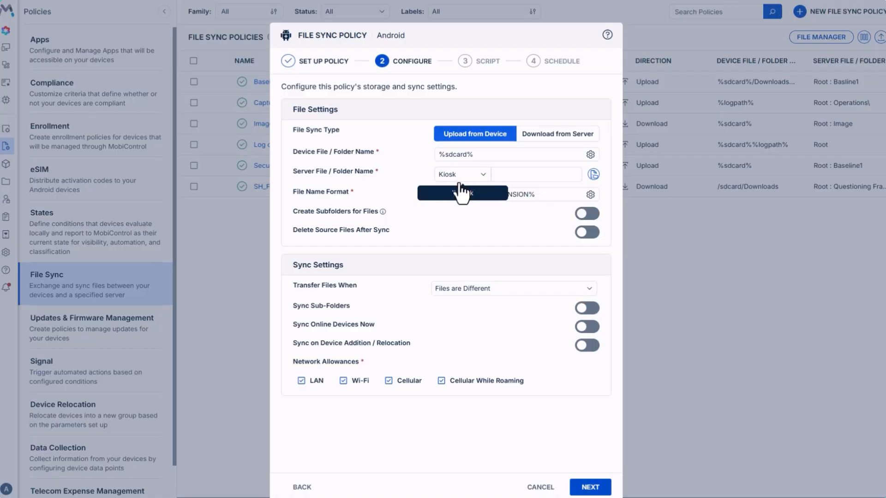
click(462, 175)
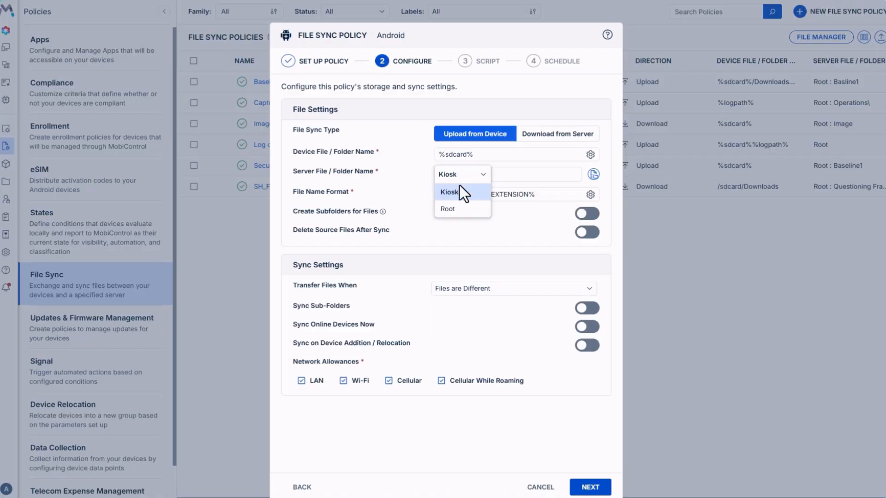
click(460, 210)
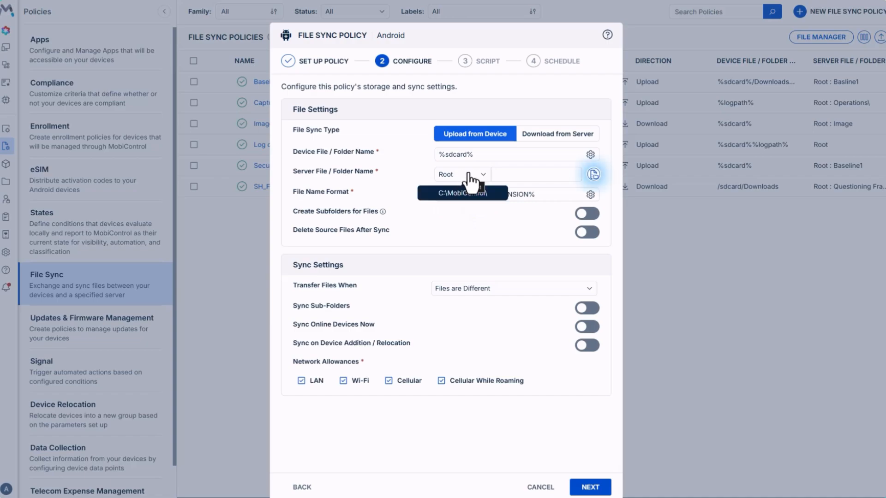
Add a root folder named Operations with the relative local path OfficeOperations under C:\mobicontrol\
click(592, 175)
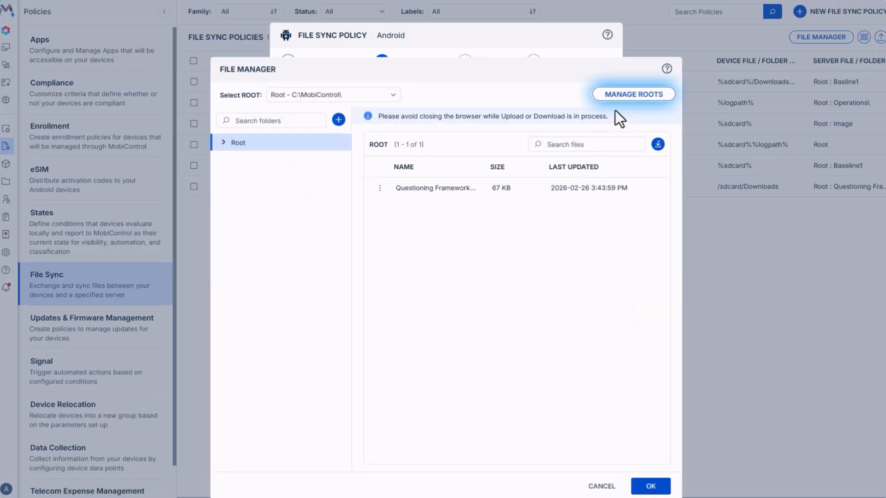
click(614, 97)
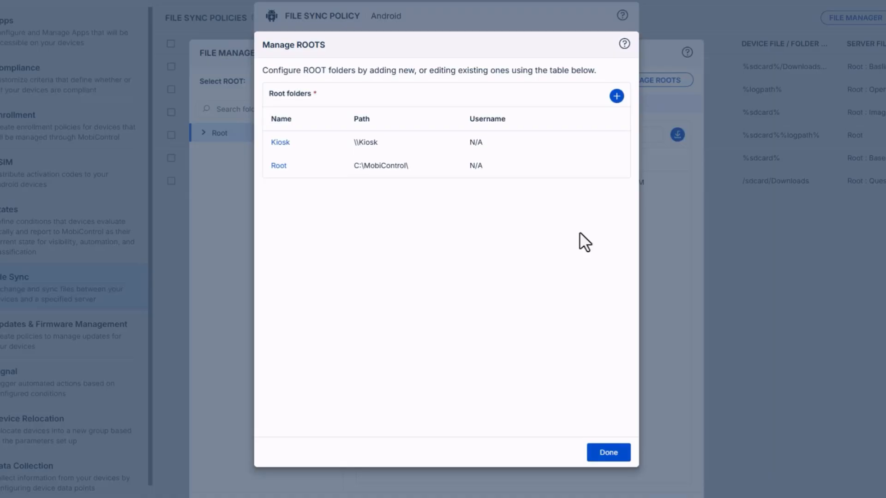
click(617, 96)
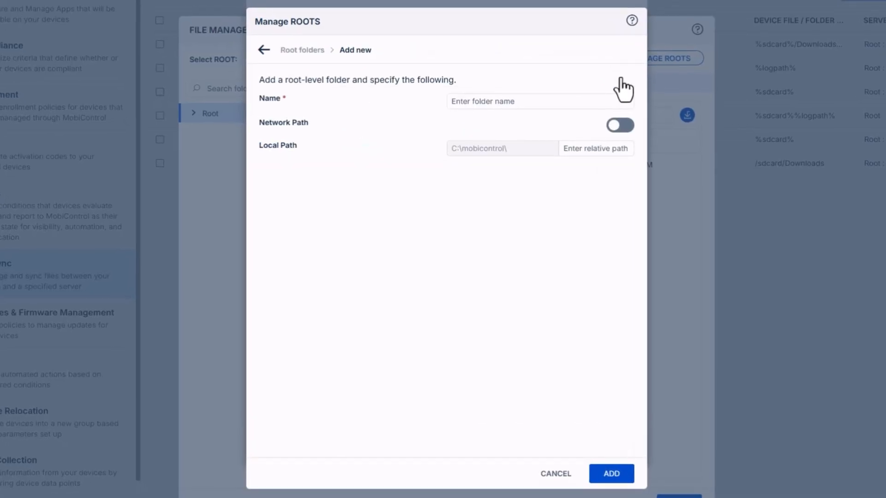
click(596, 102)
text(Operations)
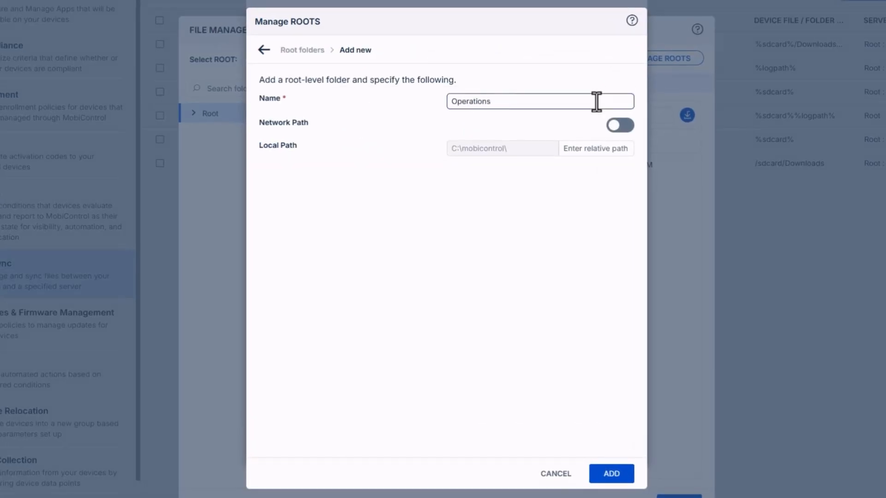
click(595, 148)
text(Office)
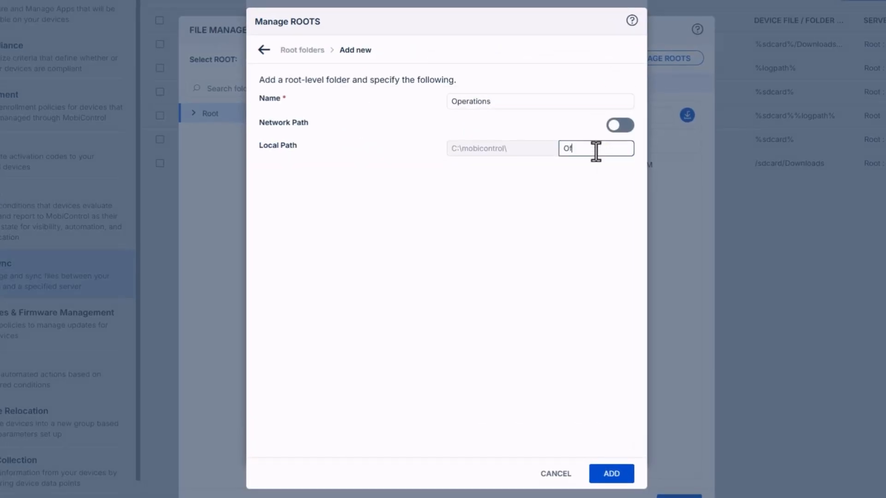
text(Operations)
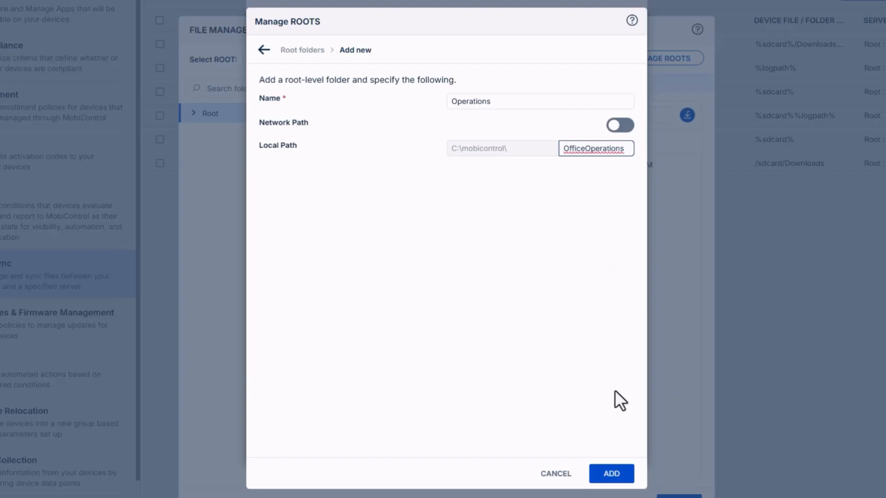
click(612, 474)
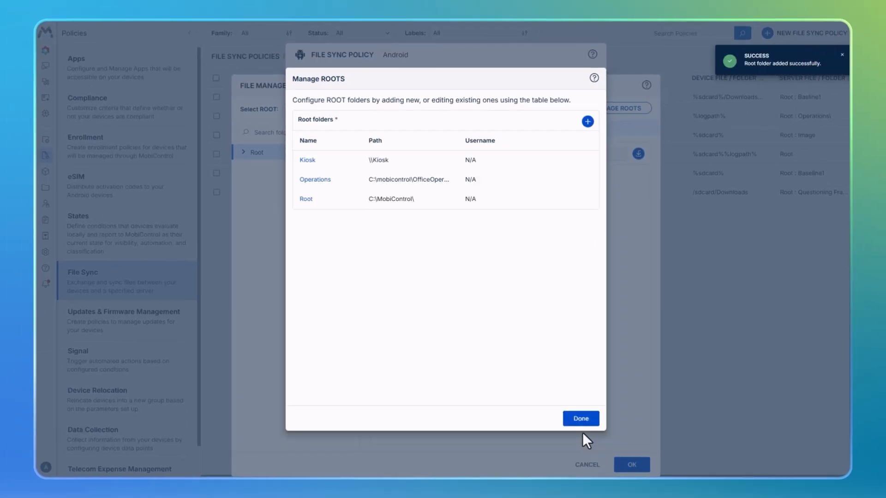
Return to the policy configuration and set the root of the server file/folder to Operations
click(580, 419)
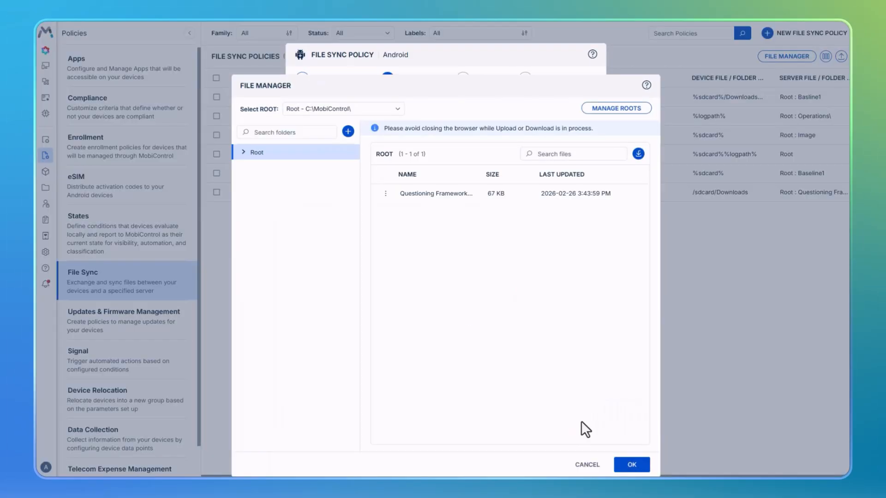
click(629, 461)
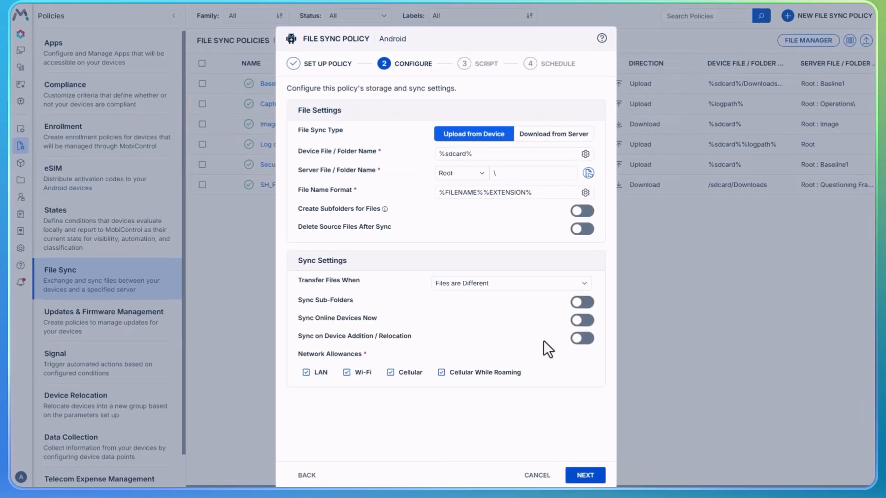
click(469, 181)
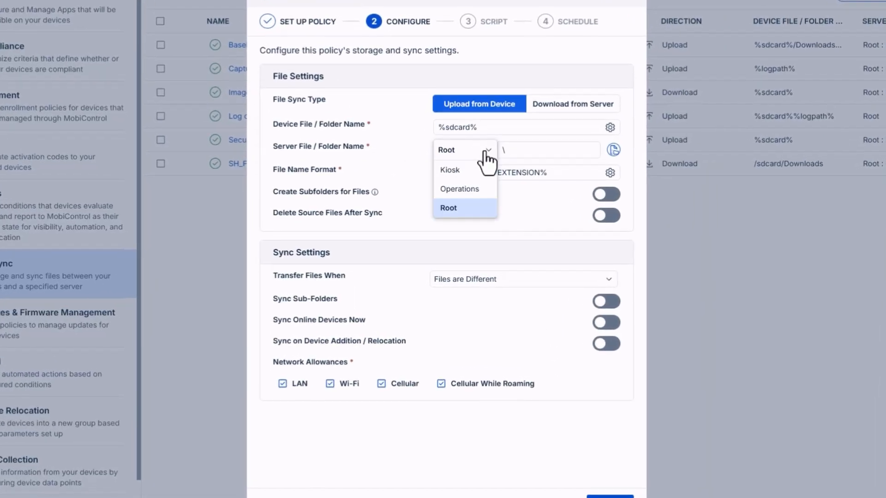
click(480, 189)
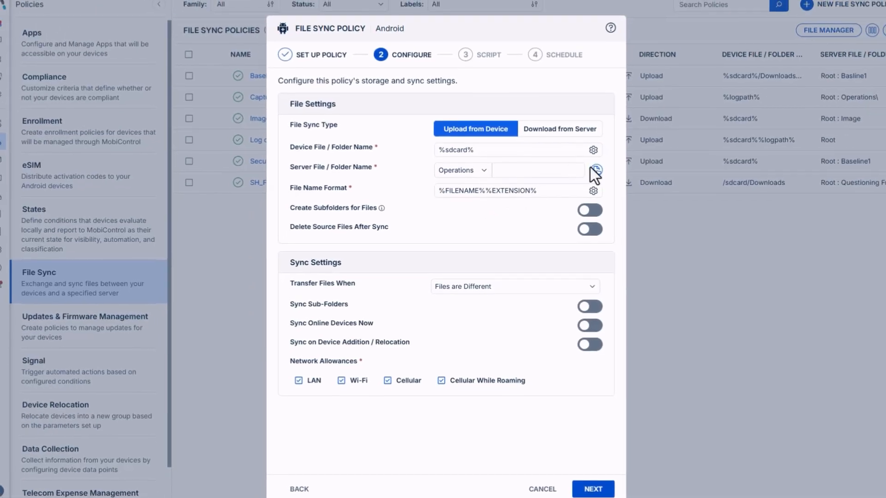
Add a root folder named Enterprise that uses the network path \\ServerPath, without entering credentials
click(594, 173)
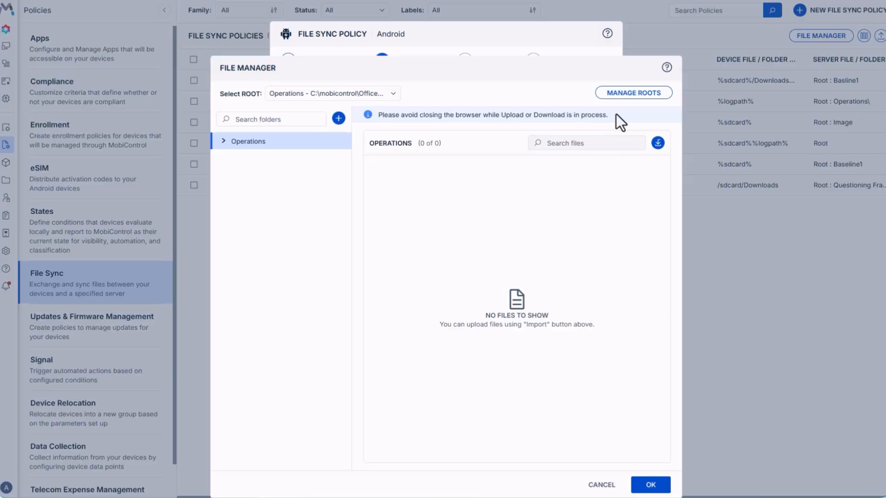
click(627, 97)
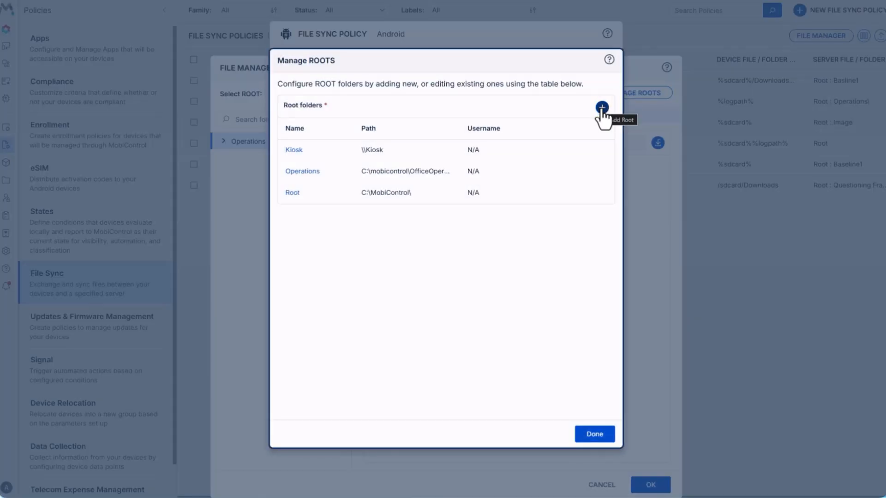
click(602, 109)
click(585, 133)
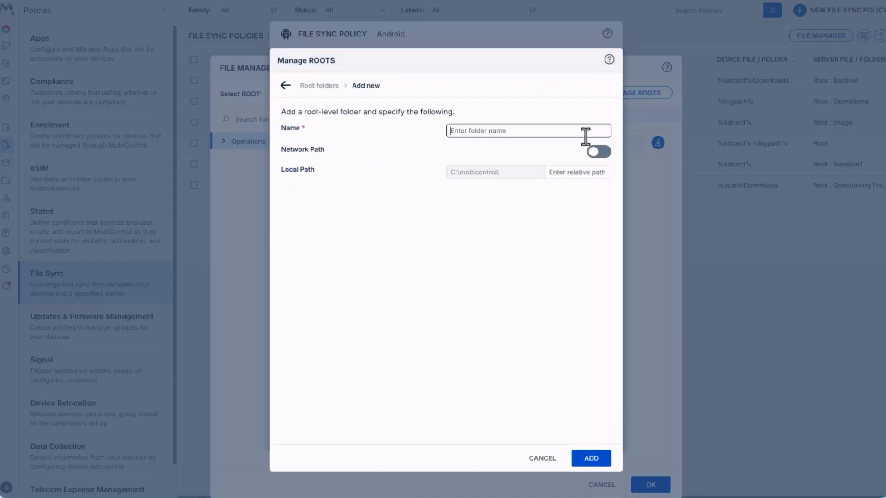
text(Enterprise)
click(597, 152)
click(587, 171)
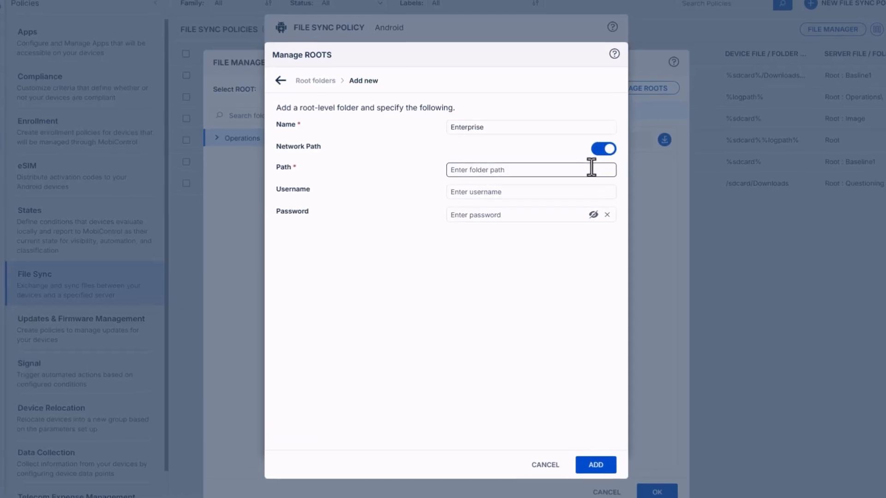
text(\Serve)
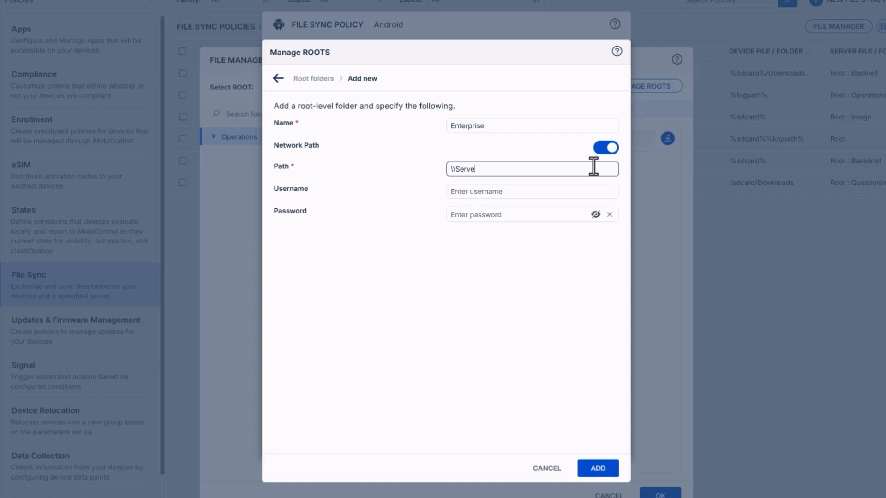
text(rPath)
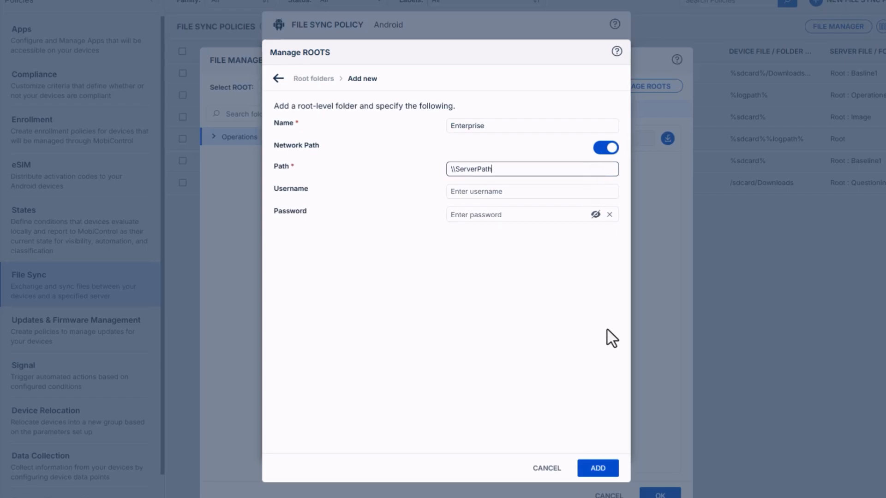
click(597, 470)
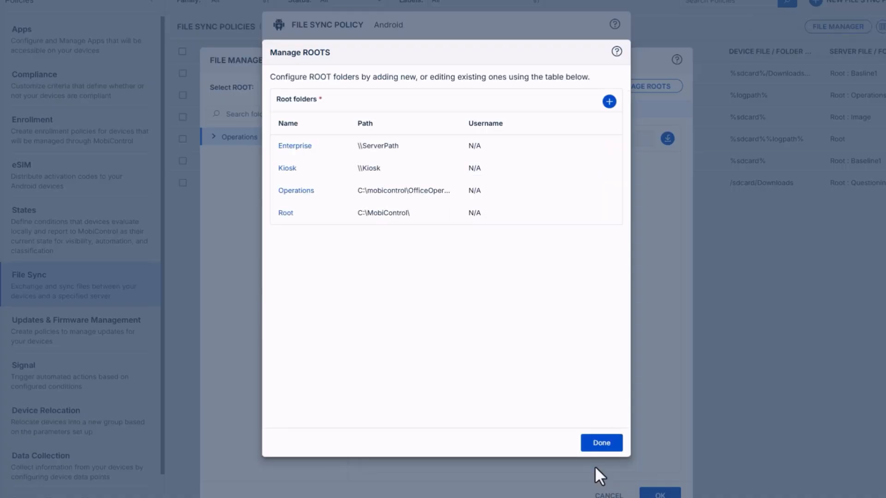
click(600, 446)
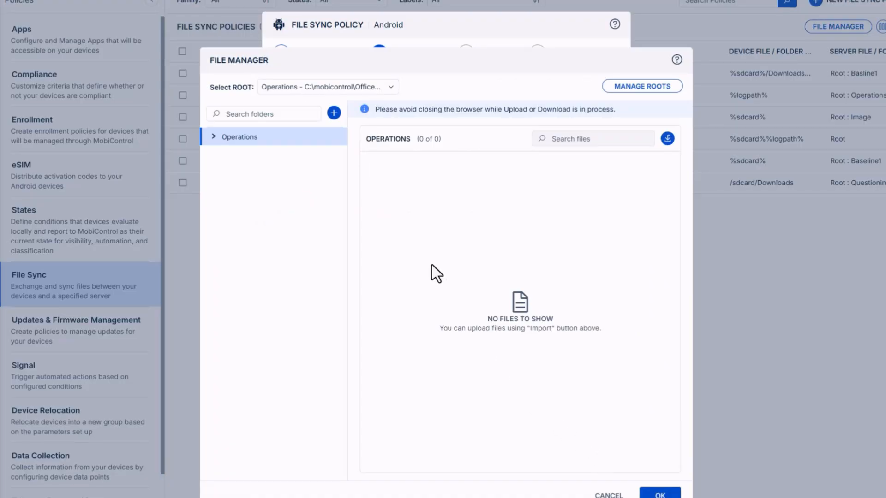
Examine the subfolders of the Root - C:\MobiControl\ root in the file manager and review the configured root folders
click(354, 89)
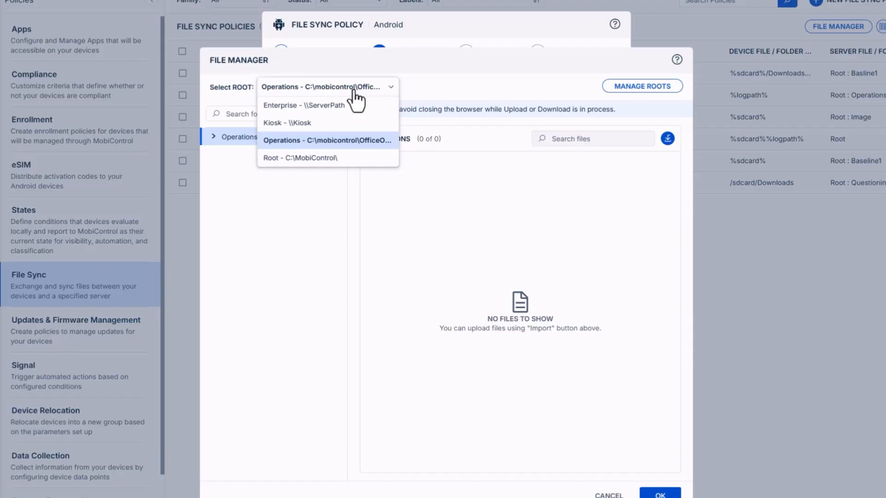
click(365, 160)
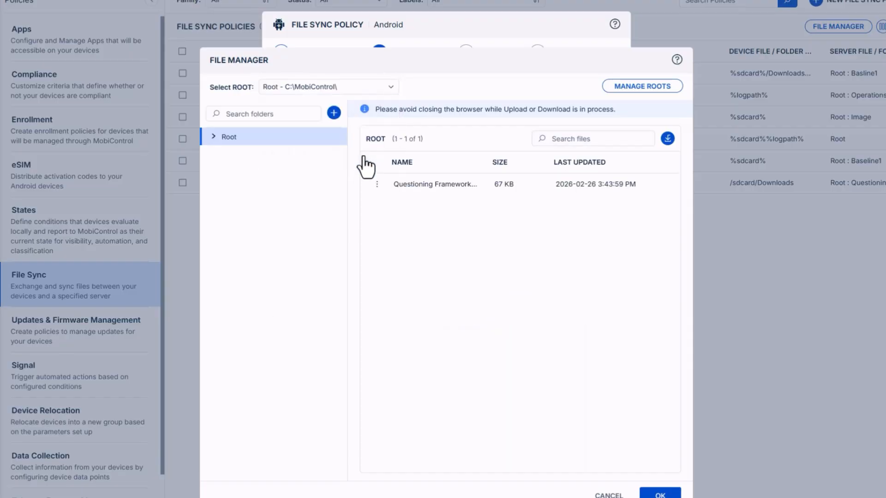
click(214, 138)
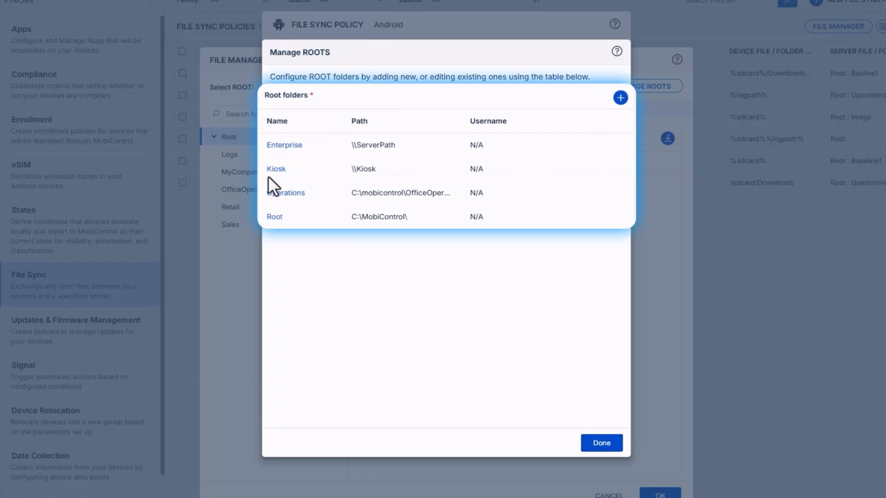
click(601, 444)
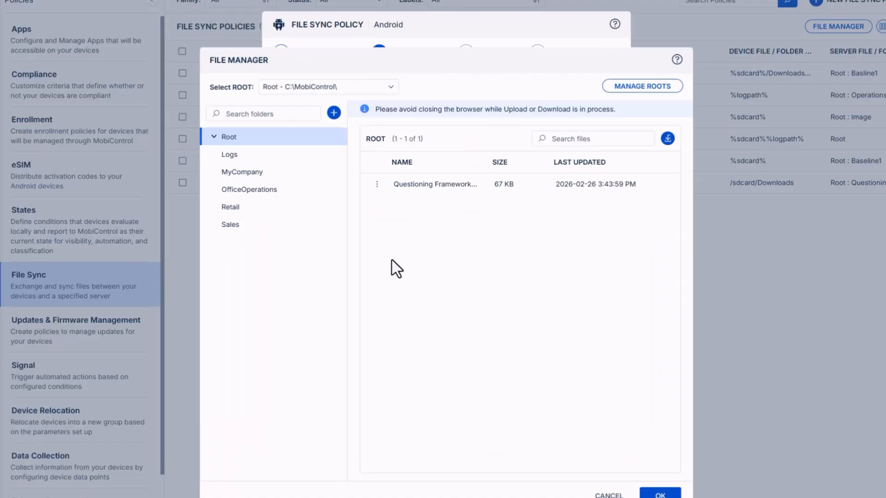
Create a folder named Toronto in the Operations root and expand Operations to show it
click(363, 87)
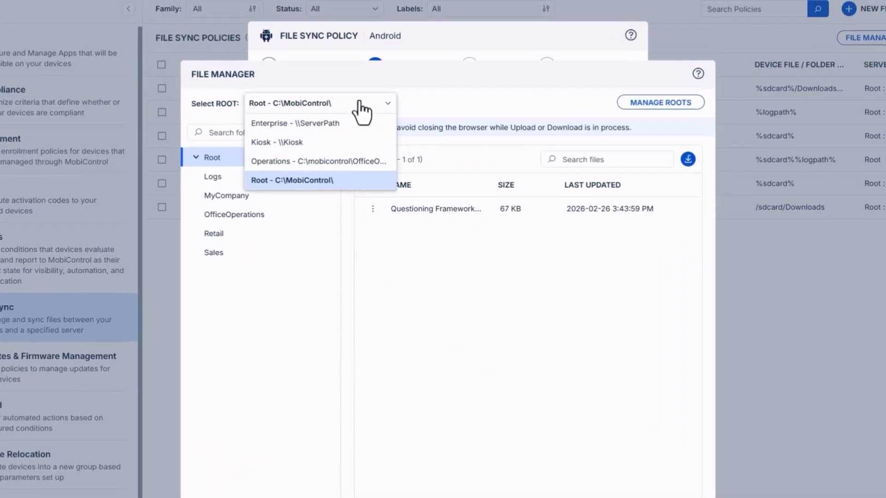
click(366, 167)
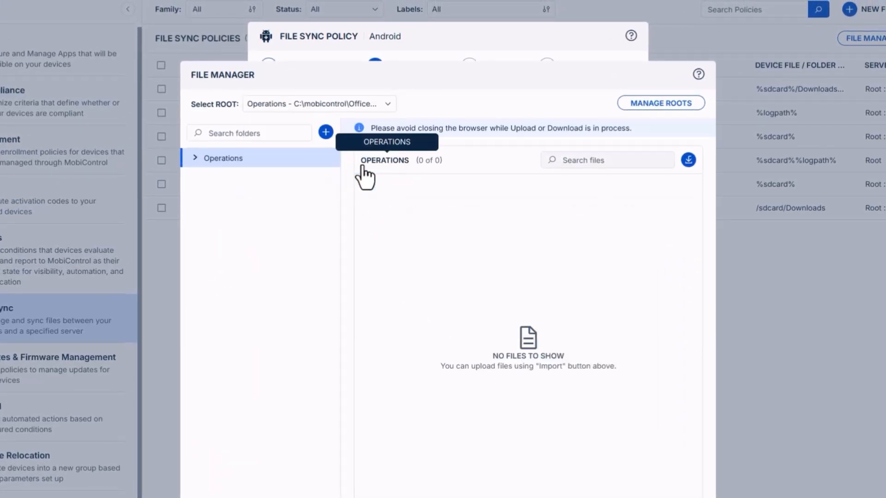
click(326, 134)
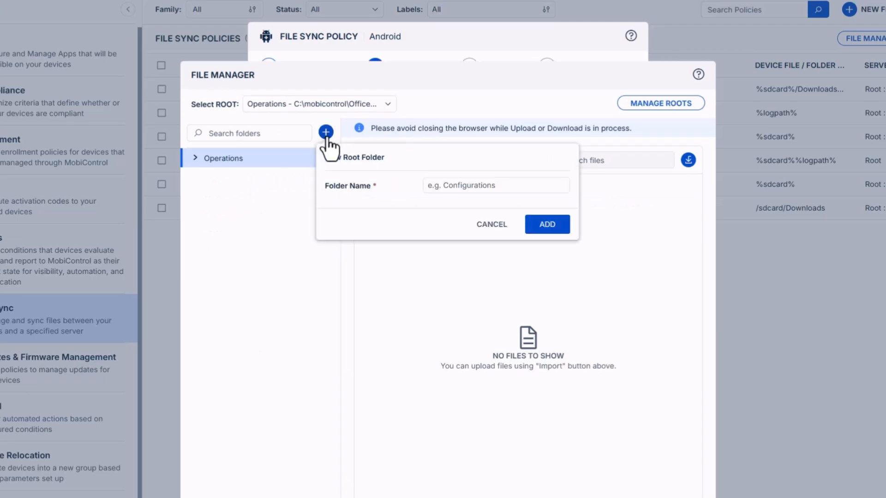
click(439, 185)
text(Toronto)
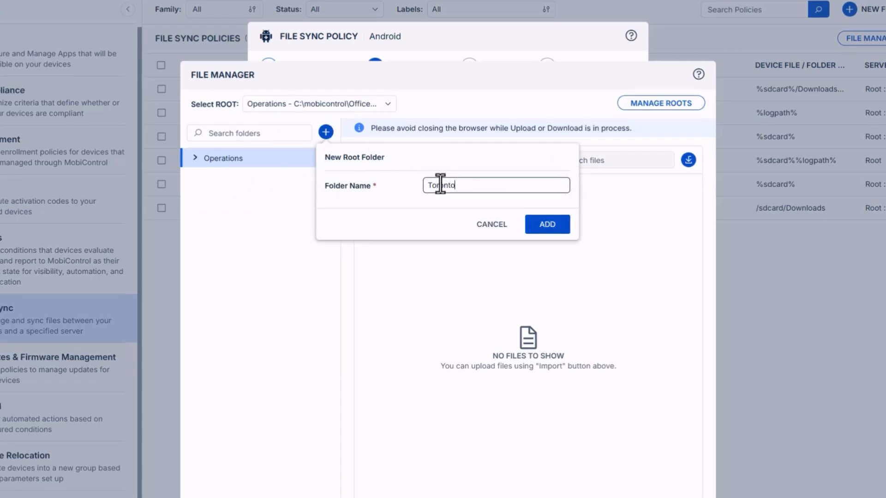
click(545, 225)
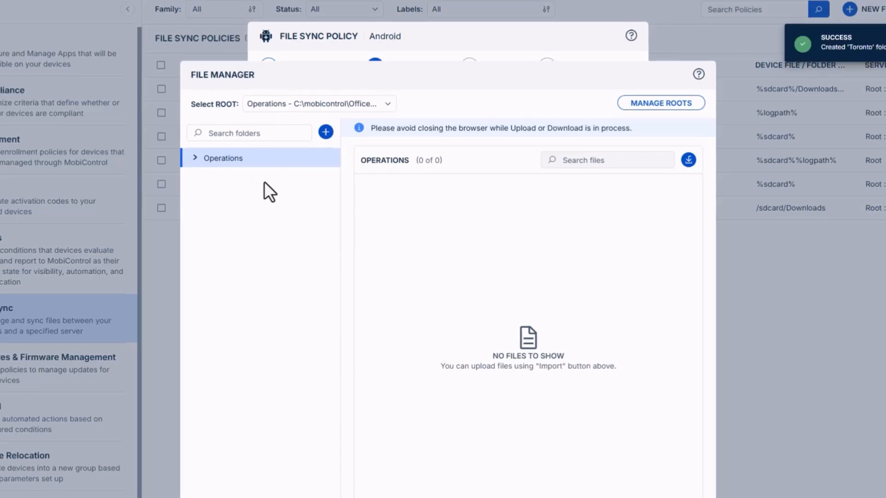
click(195, 158)
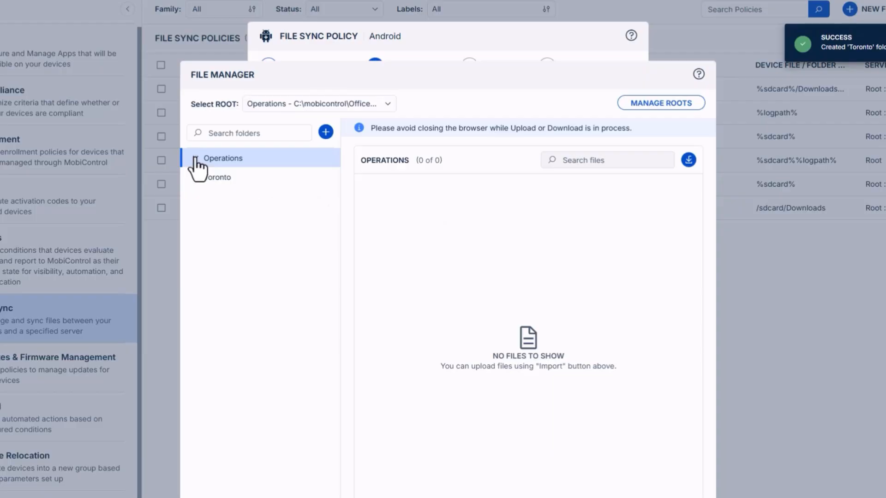
Use the Toronto folder under Operations as the policy's server folder and check the available server roots
click(249, 183)
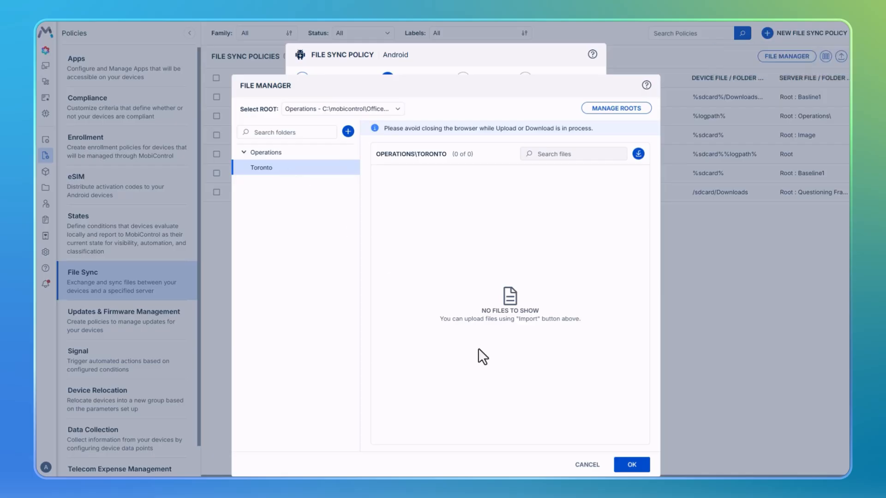
click(621, 462)
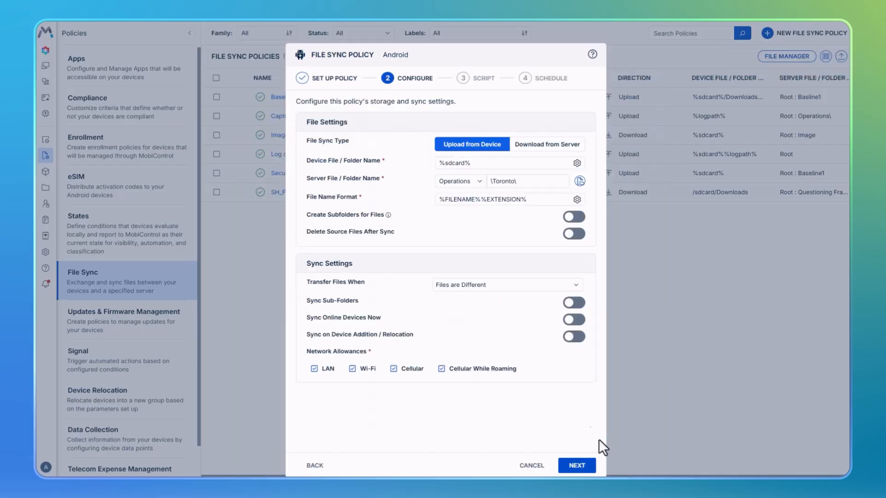
click(478, 175)
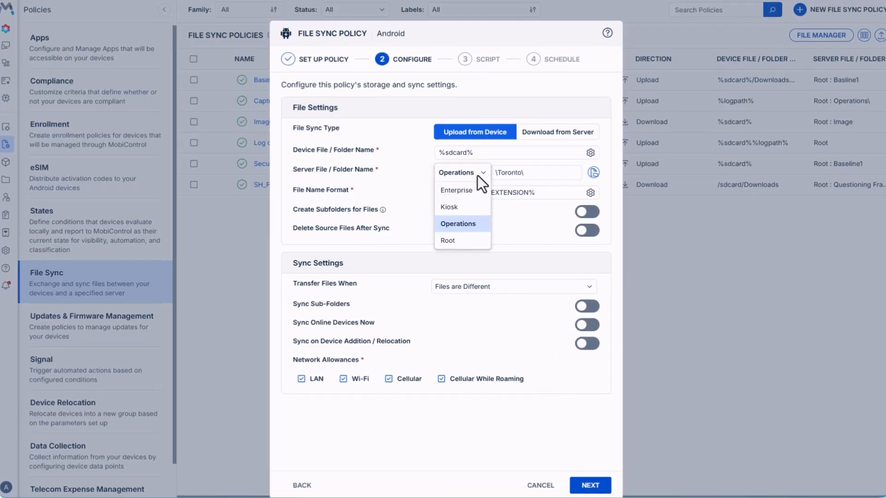
click(477, 175)
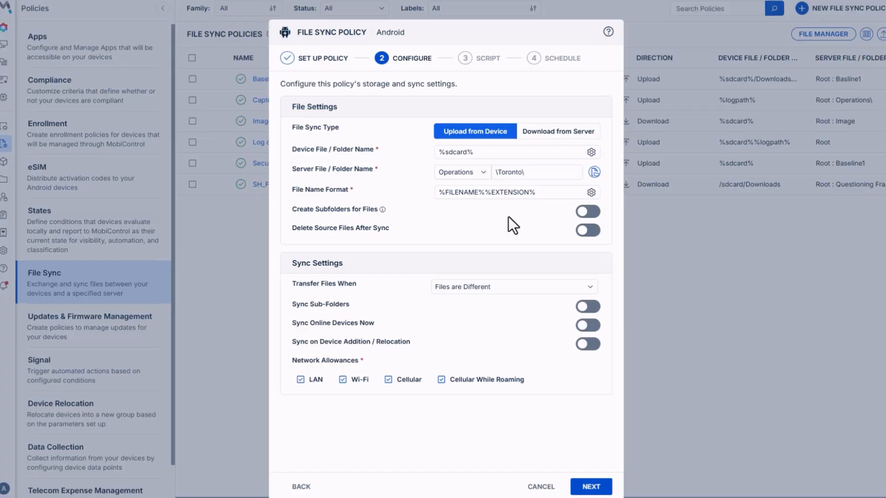
Enable Delete Source Files After Sync and set files to transfer when Destination File Does Not Exist
click(588, 230)
click(575, 286)
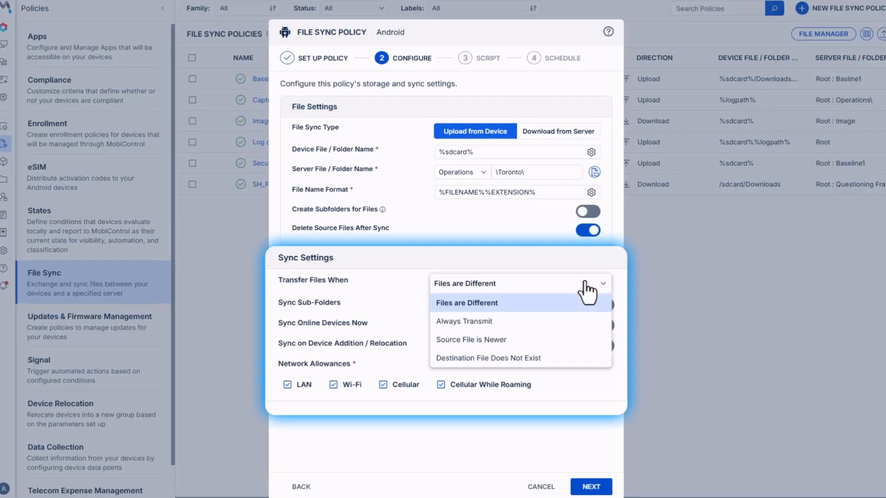
click(562, 356)
Remove Cellular While Roaming and Cellular from the network allowances and proceed to the script settings
click(442, 386)
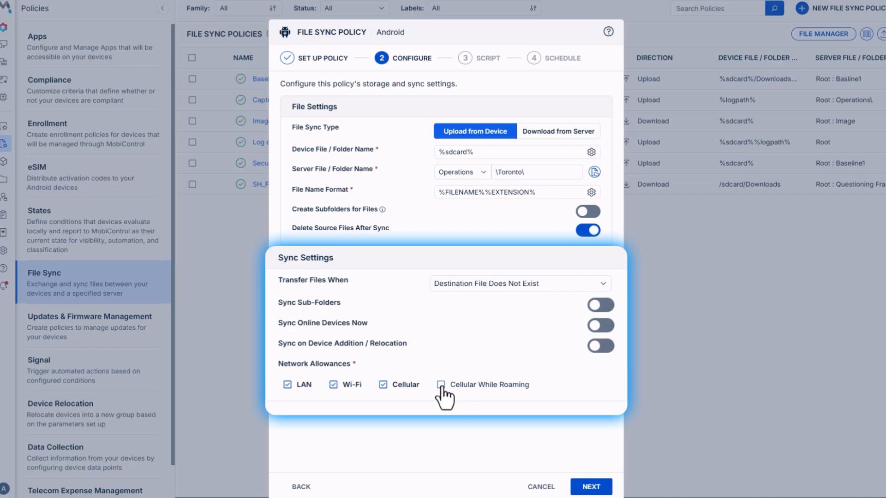
click(383, 386)
click(591, 486)
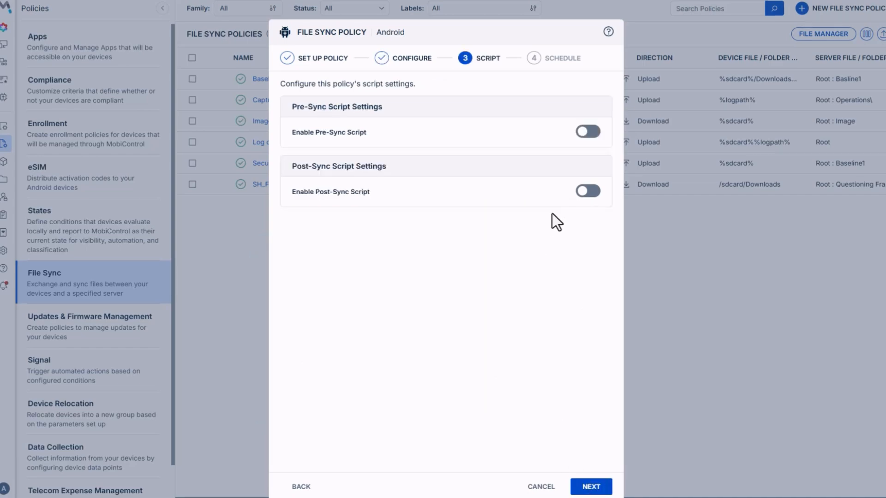
Enable the pre-sync script as a device script using the saved Activate Connection script
click(582, 133)
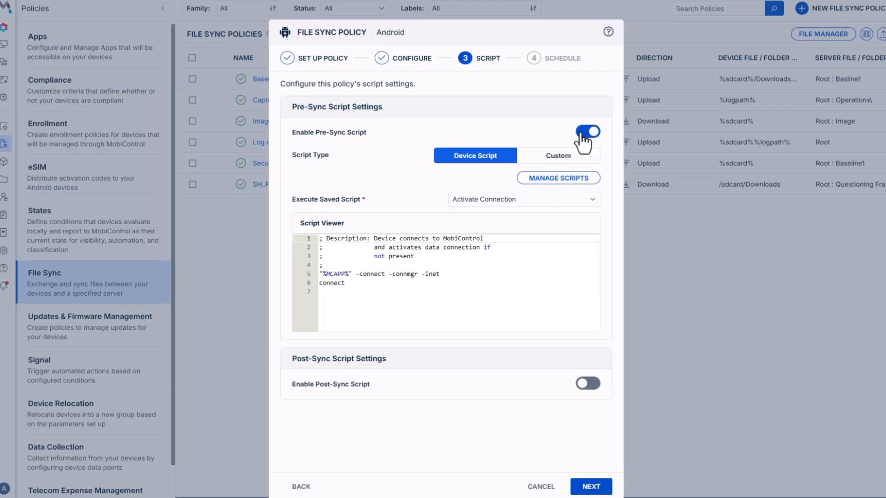
click(585, 203)
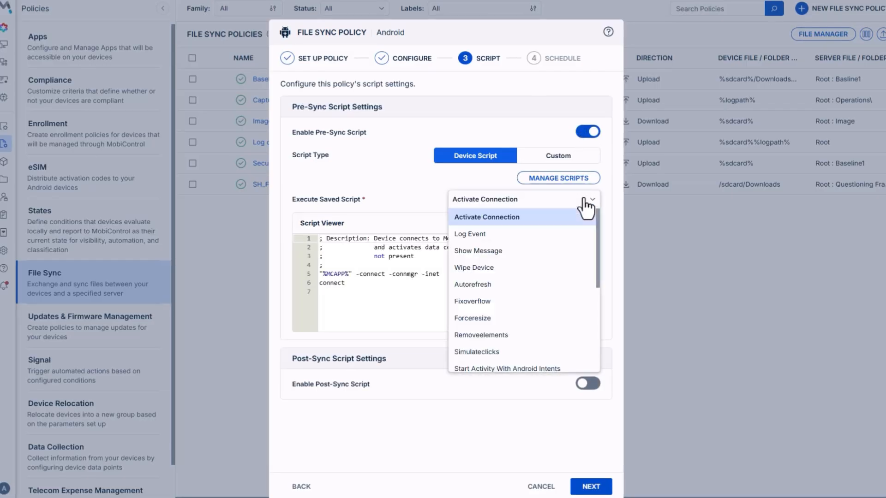
click(583, 198)
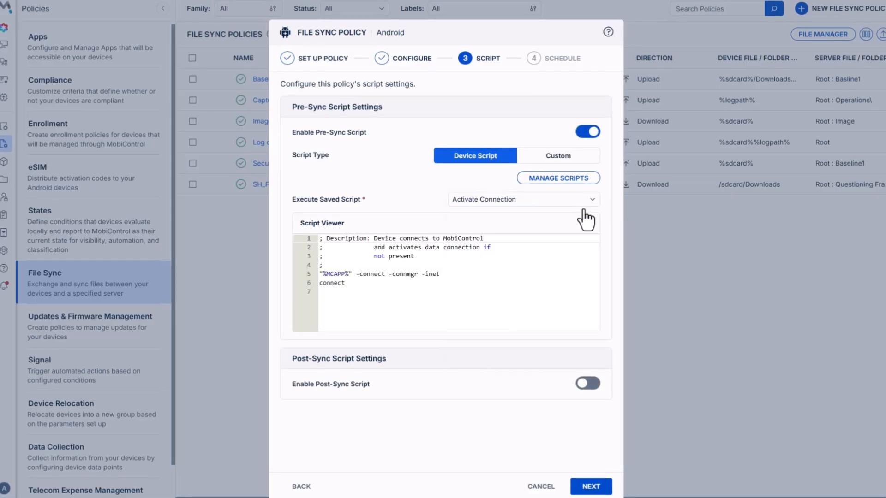
Enable the post-sync script with the saved Autorefresh device script and proceed to the schedule settings
click(589, 383)
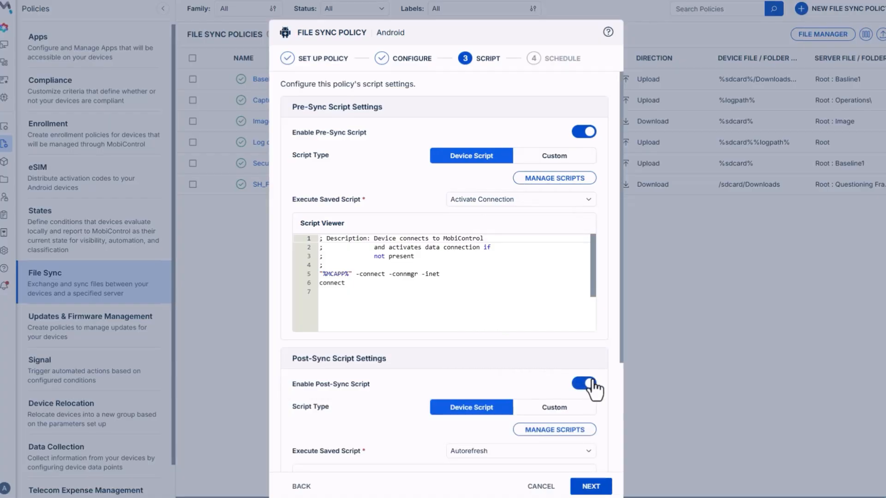
scroll(596, 390, down, 1)
scroll(595, 390, down, 3)
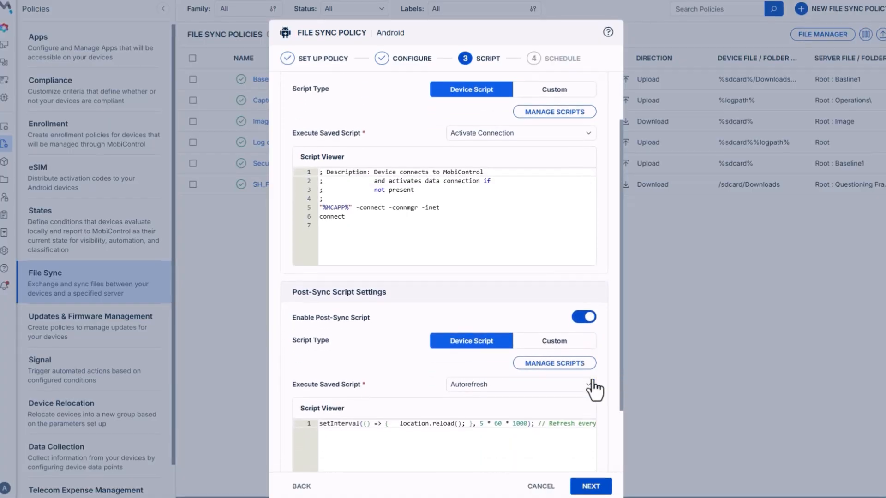
scroll(596, 390, up, 1)
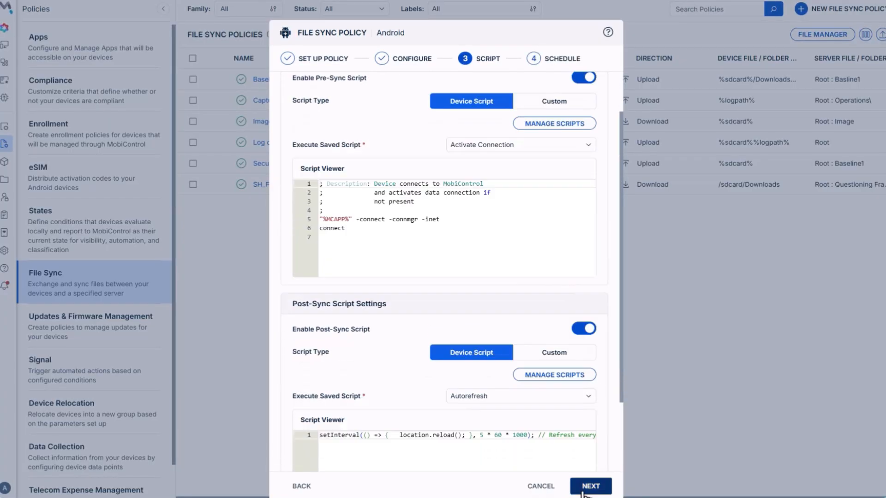
click(587, 488)
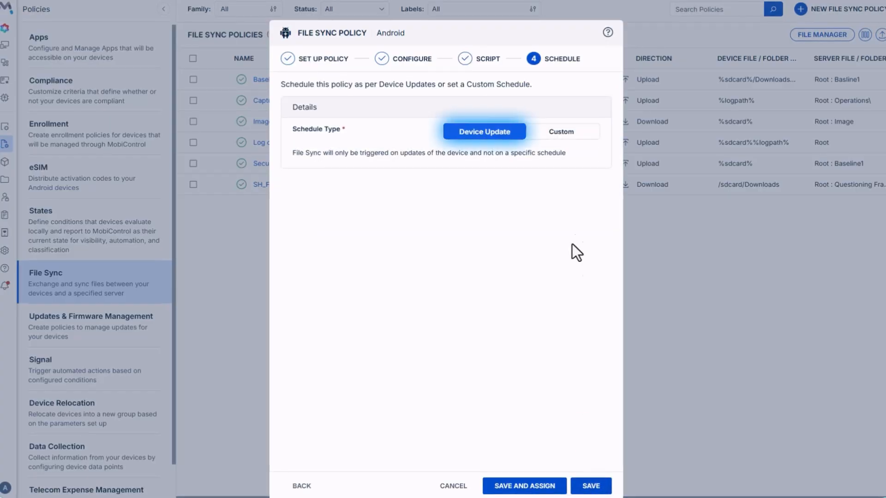
Add a custom schedule that runs periodically every 2 hours, starting 2026-03-18 at 05:05 PM
click(563, 138)
click(587, 179)
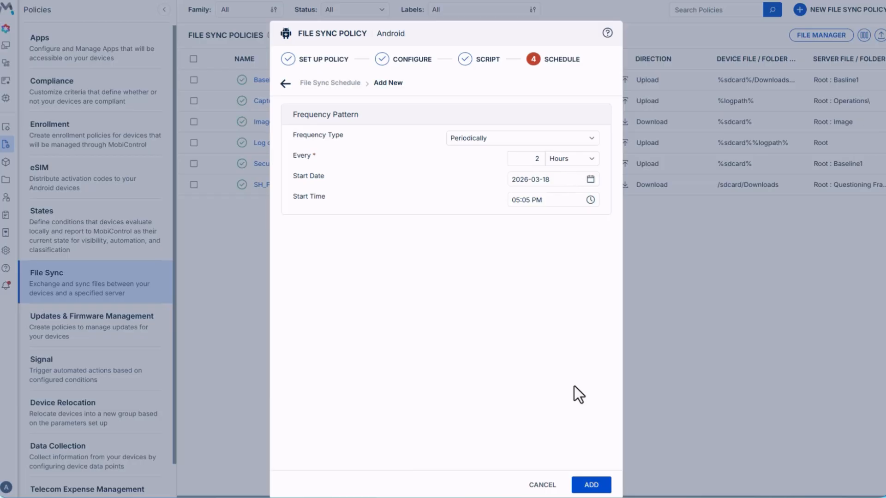
click(591, 485)
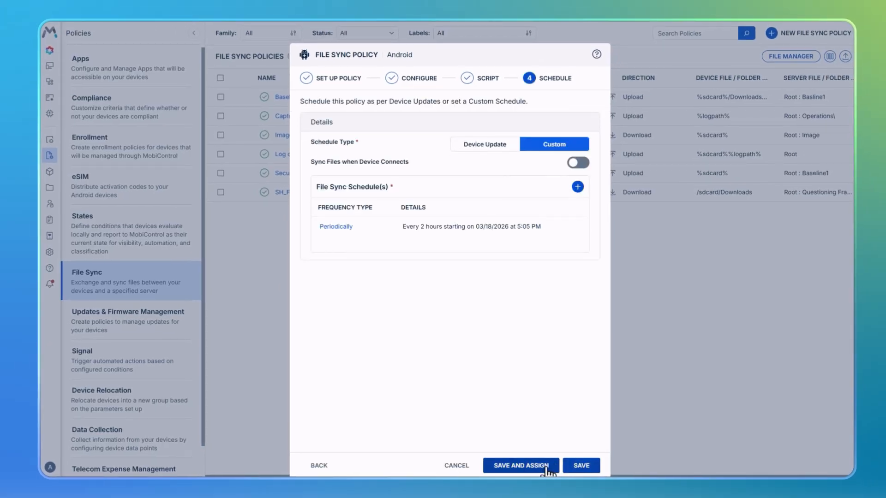
Save the file sync policy and assign it to the My Company device group
click(547, 467)
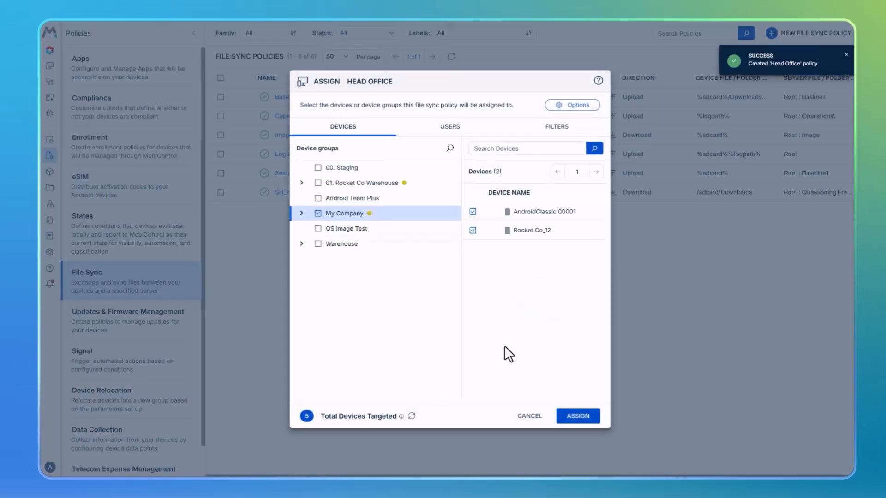
click(577, 416)
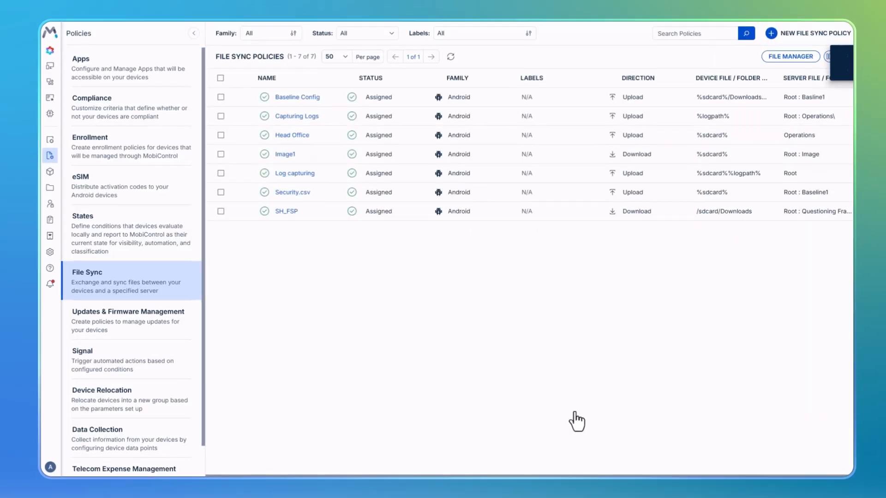